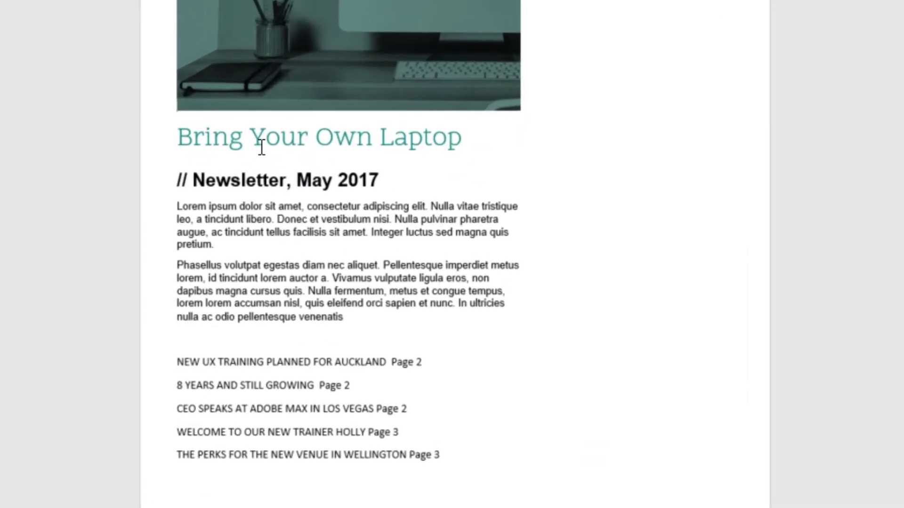
- Select both body paragraphs and apply 1.5 line spacing from the Home spacing menu
triple_click(221, 223)
left_click(267, 253)
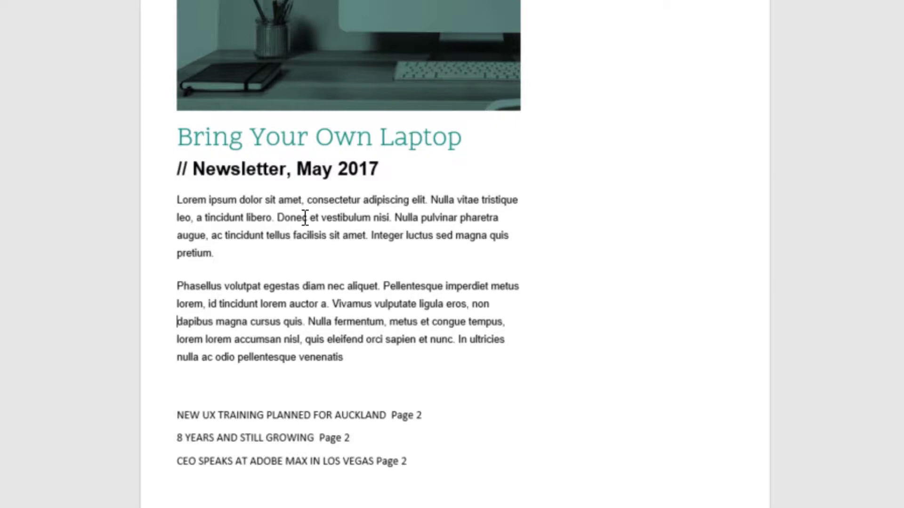
triple_click(245, 199)
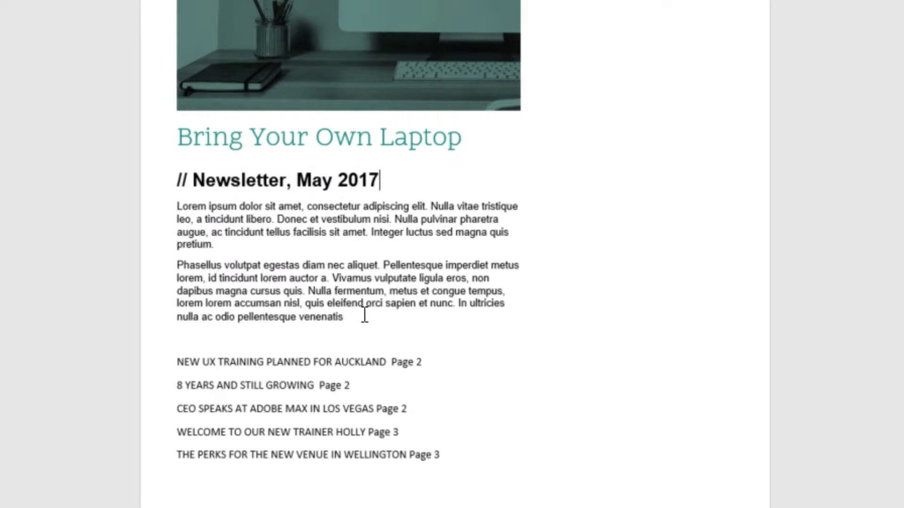
left_click_drag(345, 318, 160, 210)
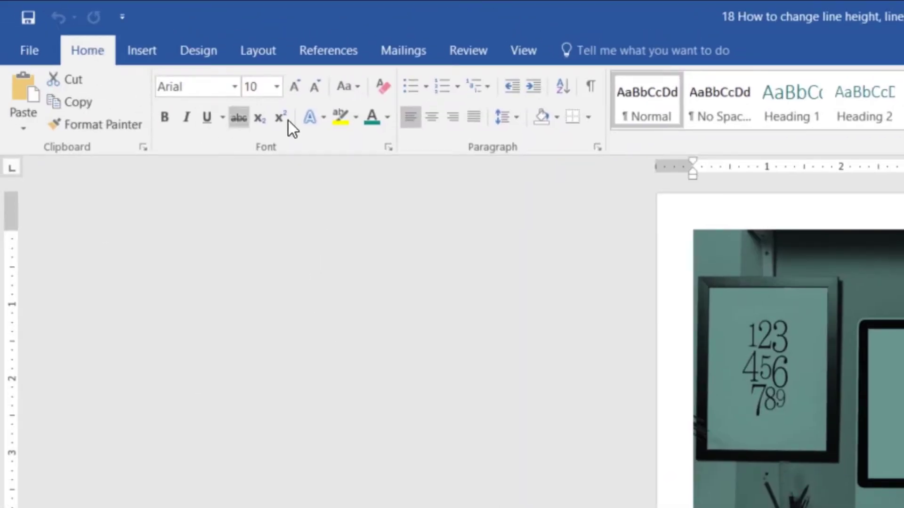
left_click(512, 116)
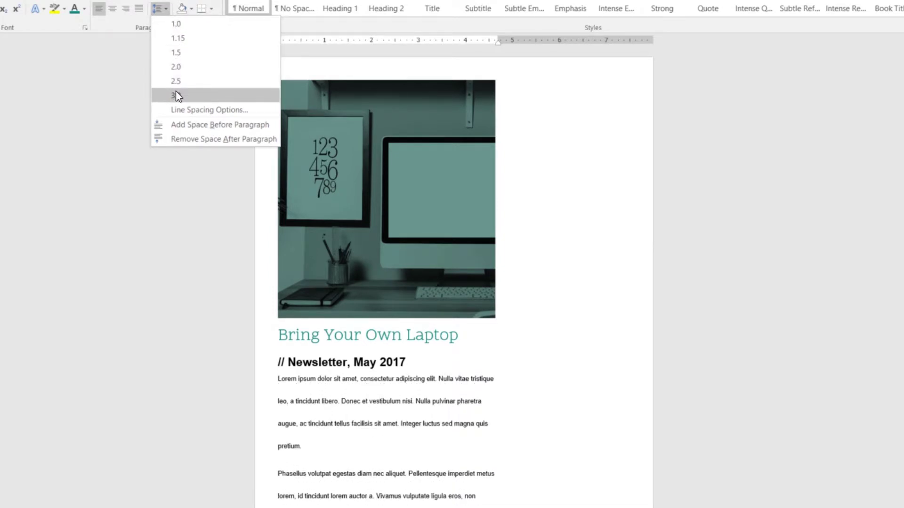
left_click(191, 59)
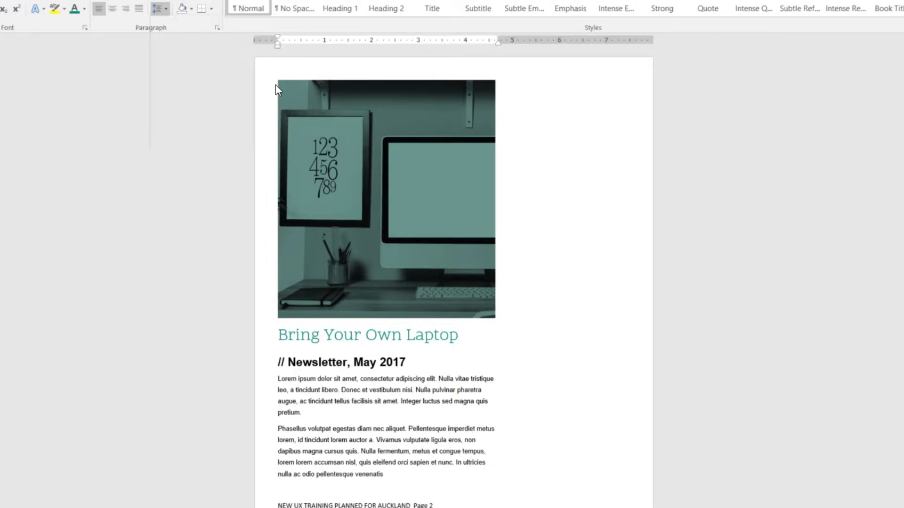
left_click(322, 429)
- Select both body paragraphs and view the line spacing choices without changing anything
left_click_drag(383, 475, 262, 385)
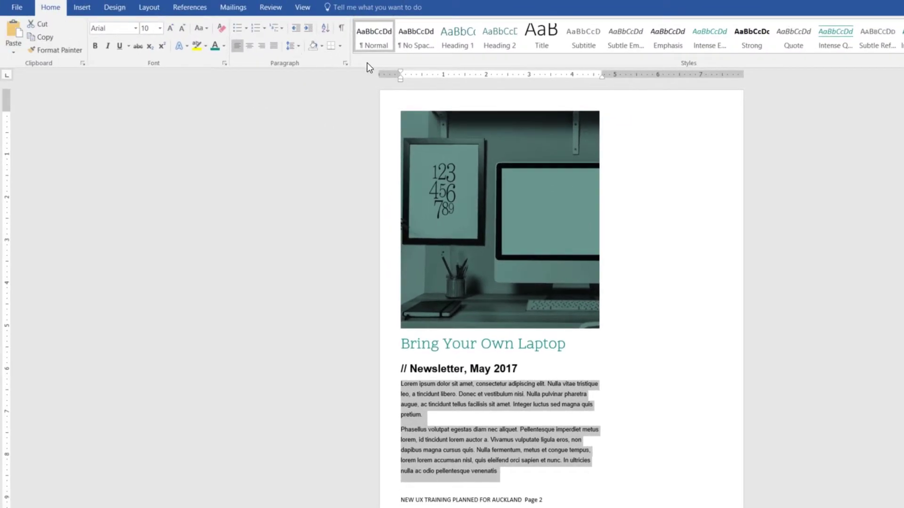
left_click(300, 45)
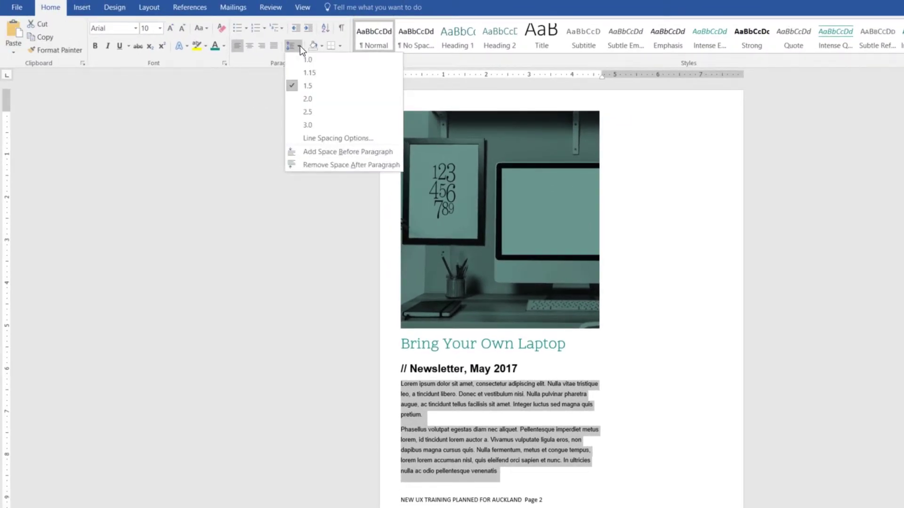
left_click(296, 49)
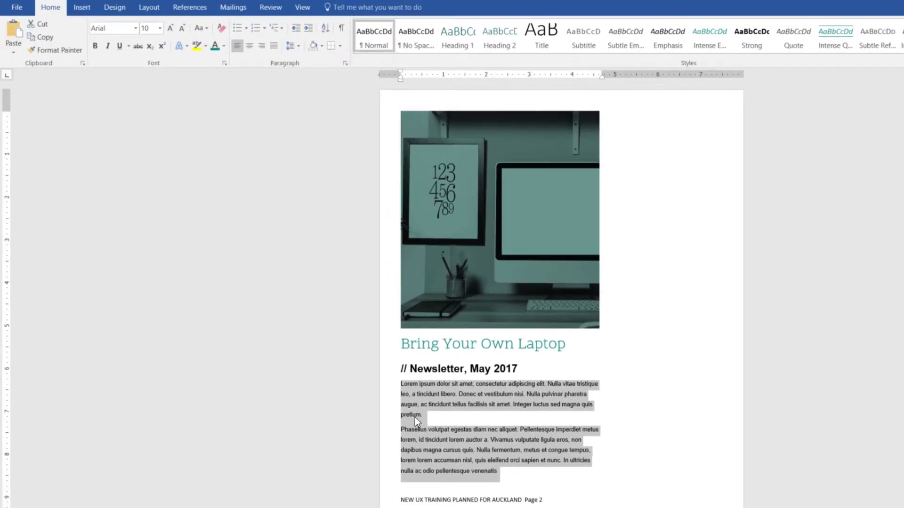
- Add and remove an empty paragraph after 'pretium.', then show spacing choices for both paragraphs
left_click(435, 417)
key("Return")
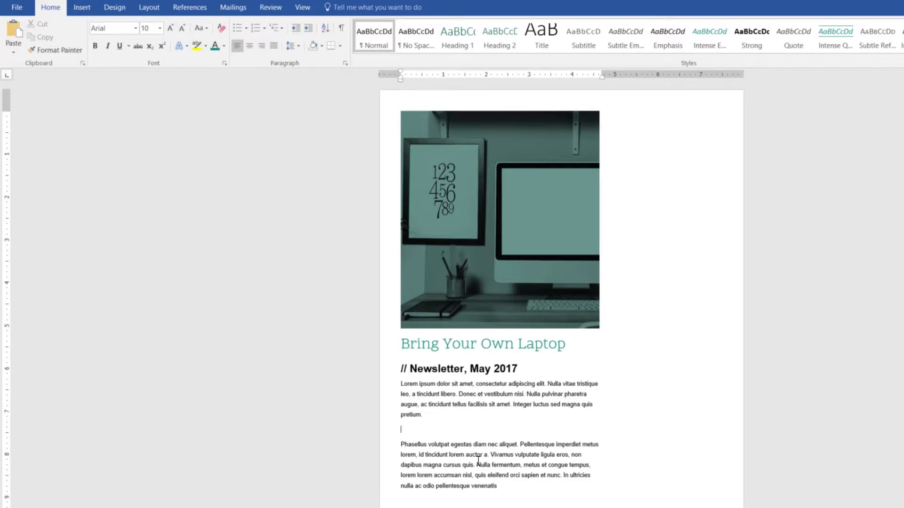
key("BackSpace")
left_click_drag(498, 465, 401, 384)
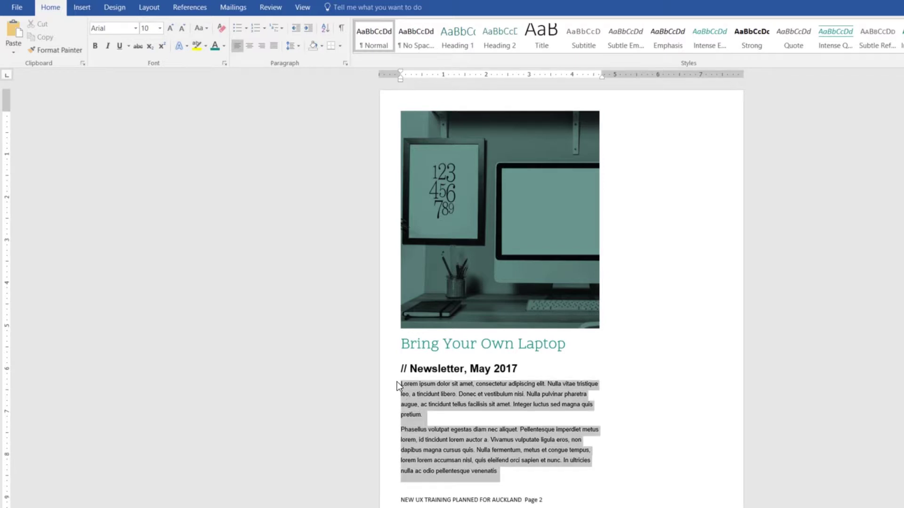
left_click(293, 46)
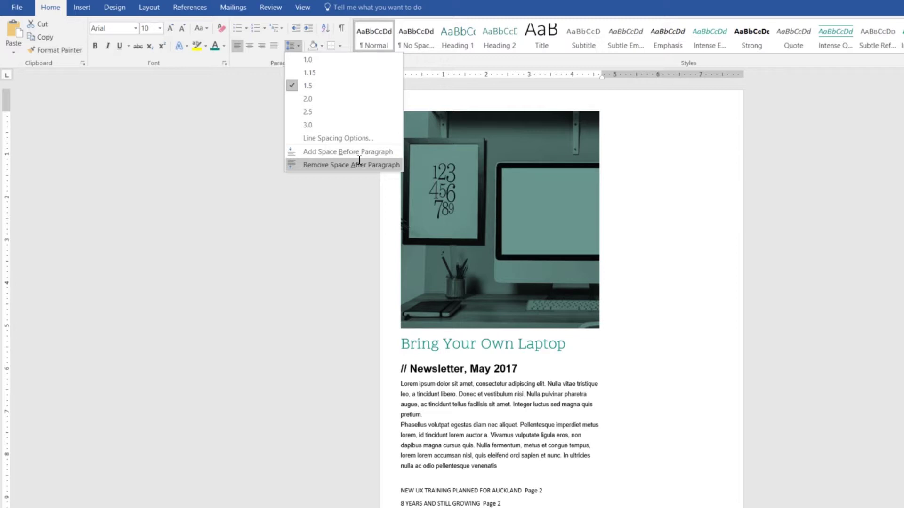
- Change Spacing After from 8 pt to 15 pt for the body paragraphs in the Paragraph dialog
left_click(336, 139)
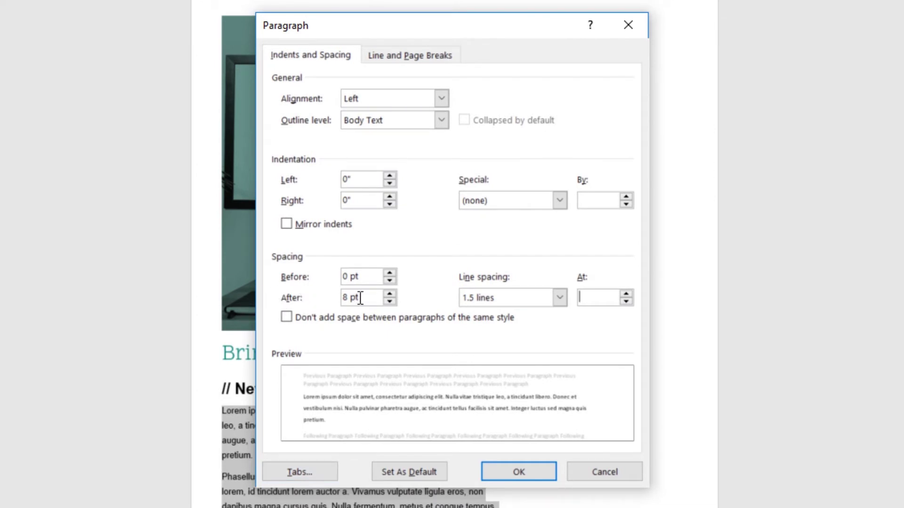
left_click(369, 300)
left_click_drag(359, 298, 325, 297)
type("15")
key("Return")
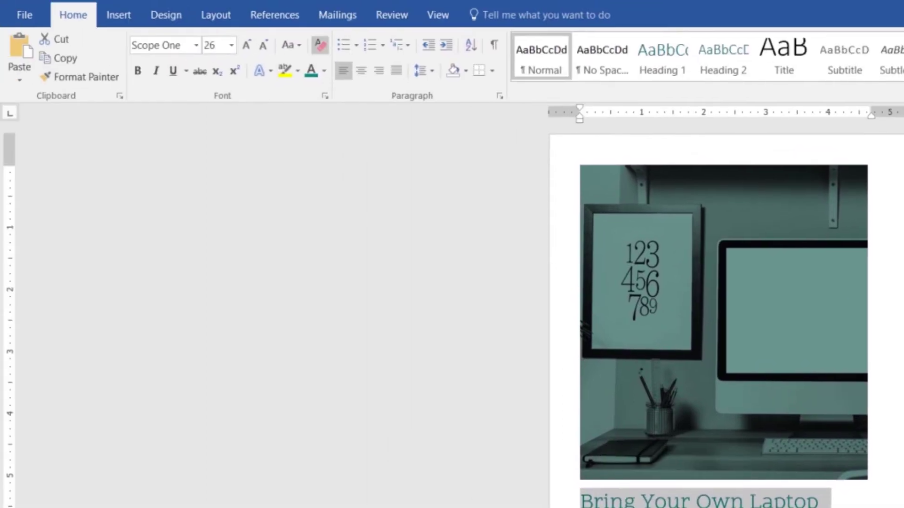
- Pin the Line and Paragraph Spacing command to the Quick Access Toolbar from the Home tab
left_click(215, 15)
left_click(275, 15)
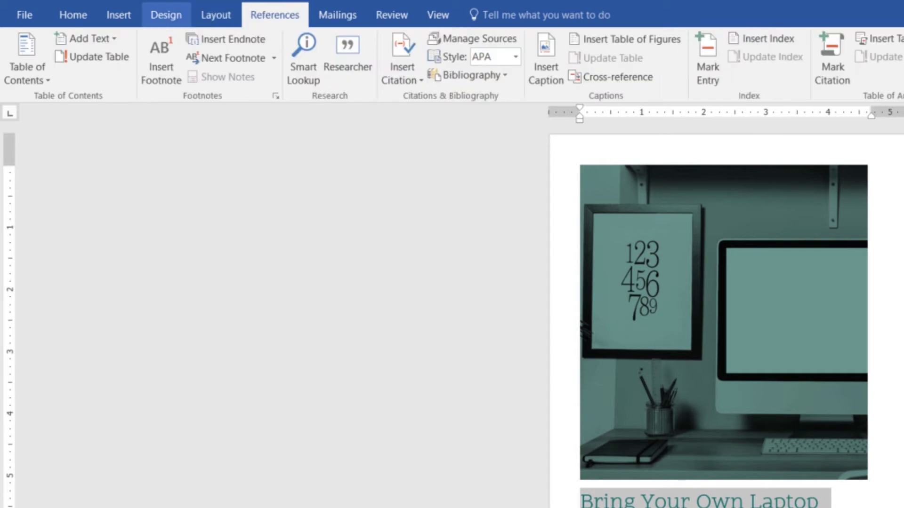
left_click(166, 15)
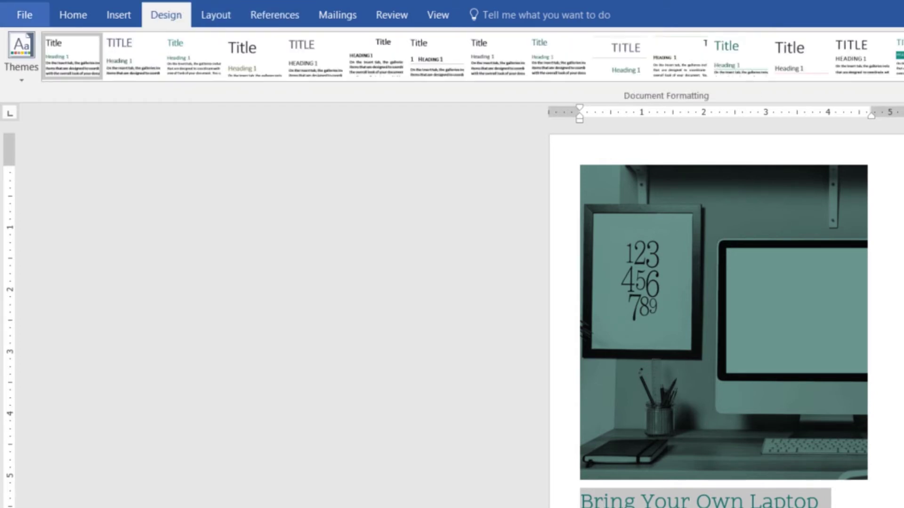
left_click(73, 15)
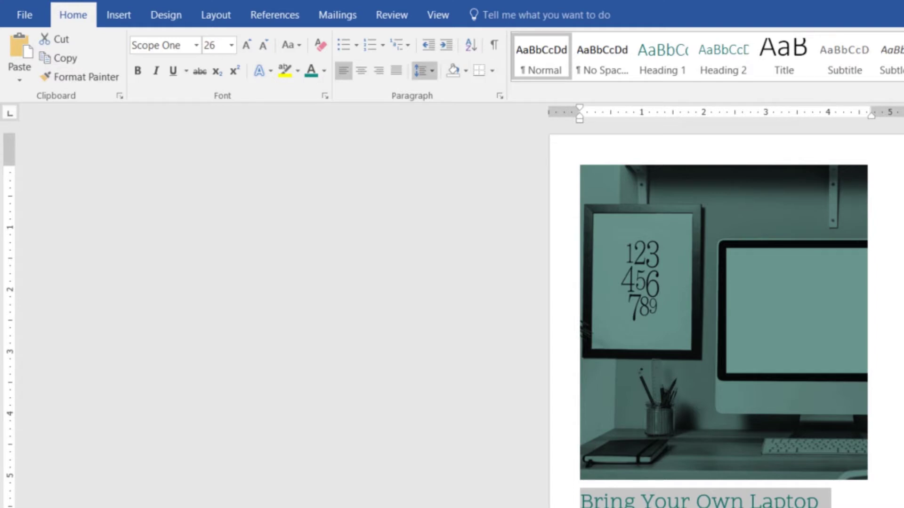
right_click(431, 71)
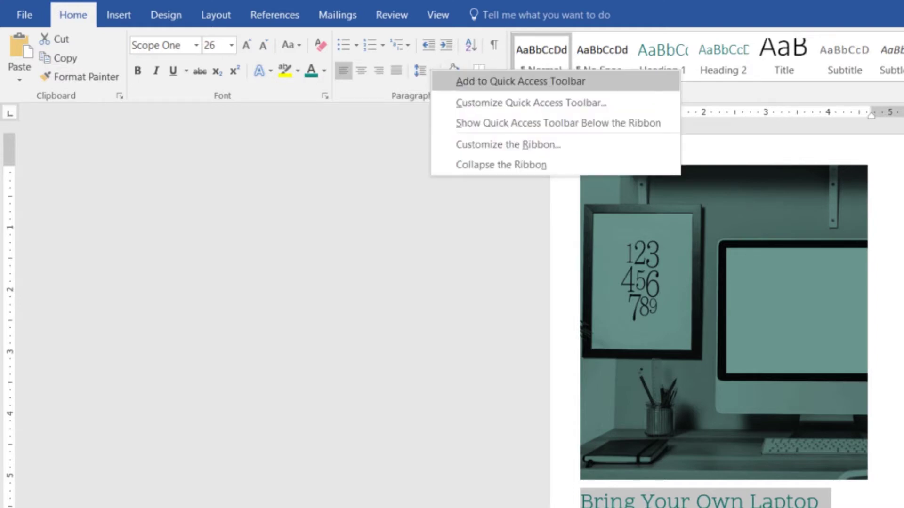
key("Escape")
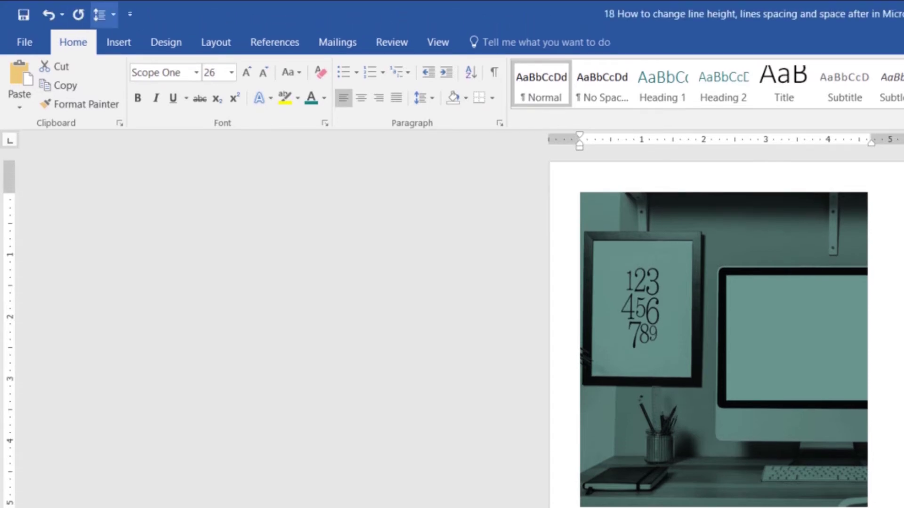
- Try the pinned line-spacing dropdown, then select the Bring Your Own Laptop heading
left_click(275, 42)
left_click(105, 14)
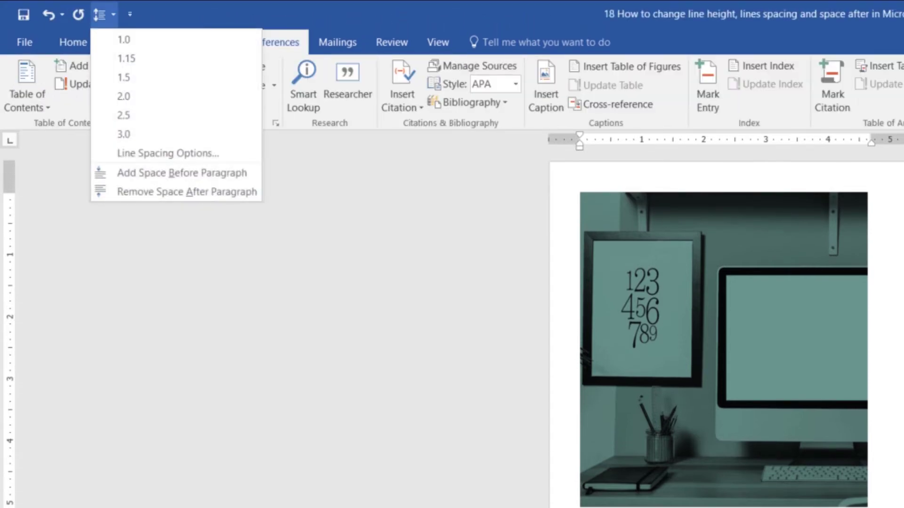
key("Escape")
left_click(73, 42)
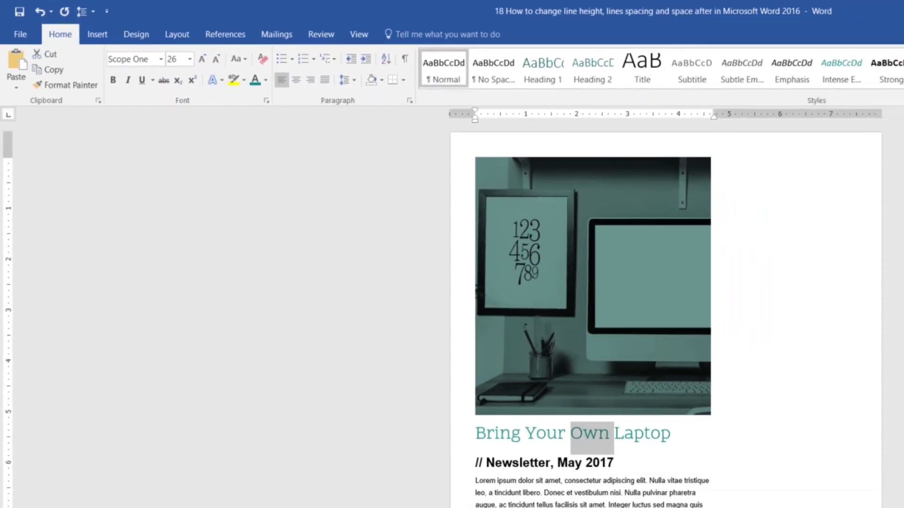
left_click(589, 433)
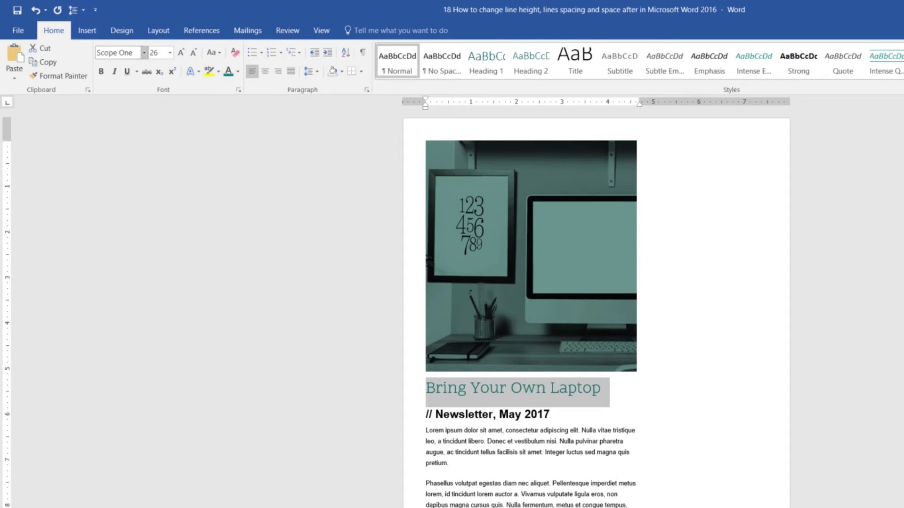
- Dismiss the Quick Access Toolbar customization menu
right_click(154, 53)
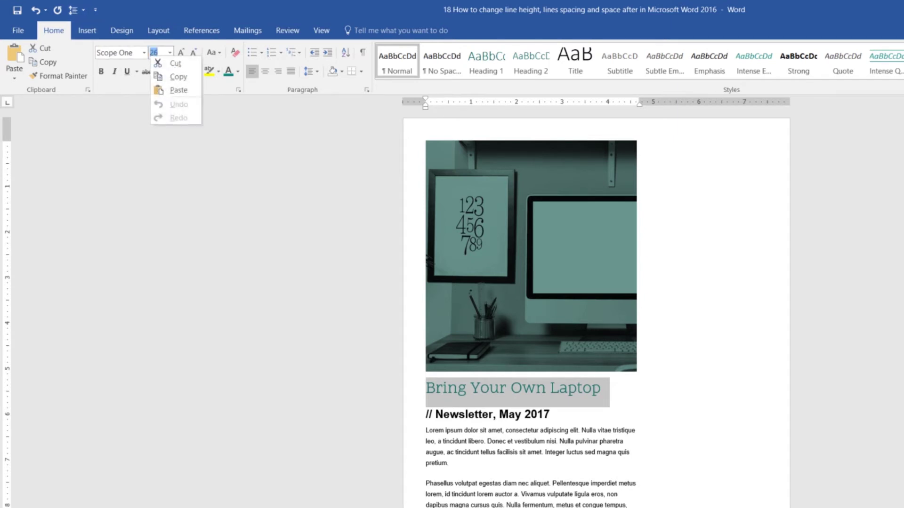
right_click(171, 54)
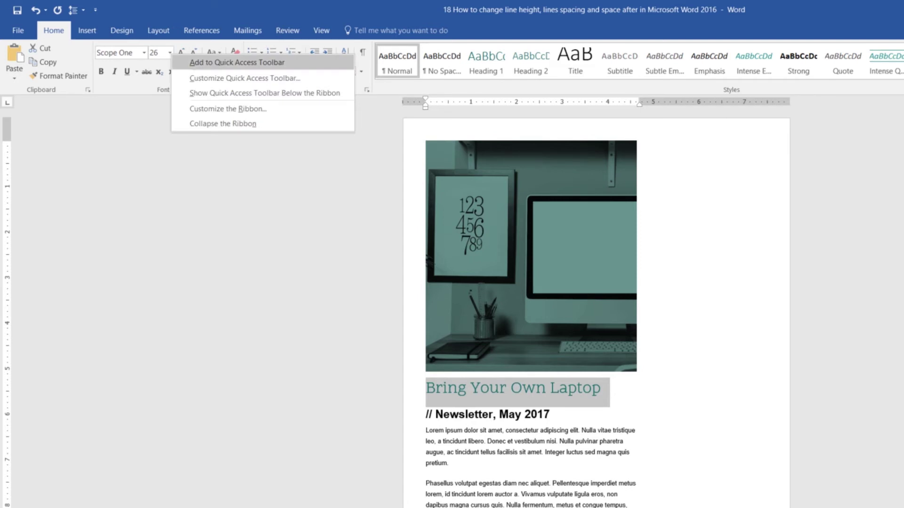
left_click(237, 63)
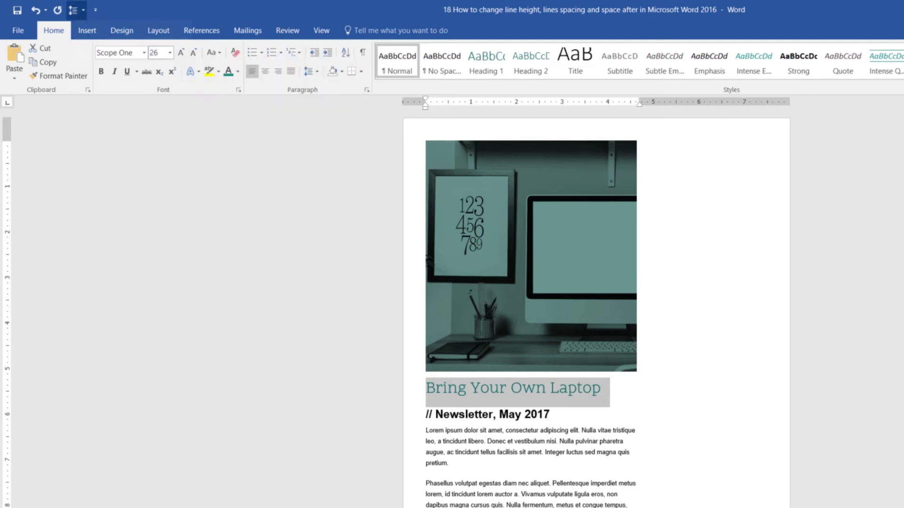
- Set Spacing After to 0 pt for the Bring Your Own Laptop heading using the pinned spacing options
left_click(73, 10)
left_click(113, 111)
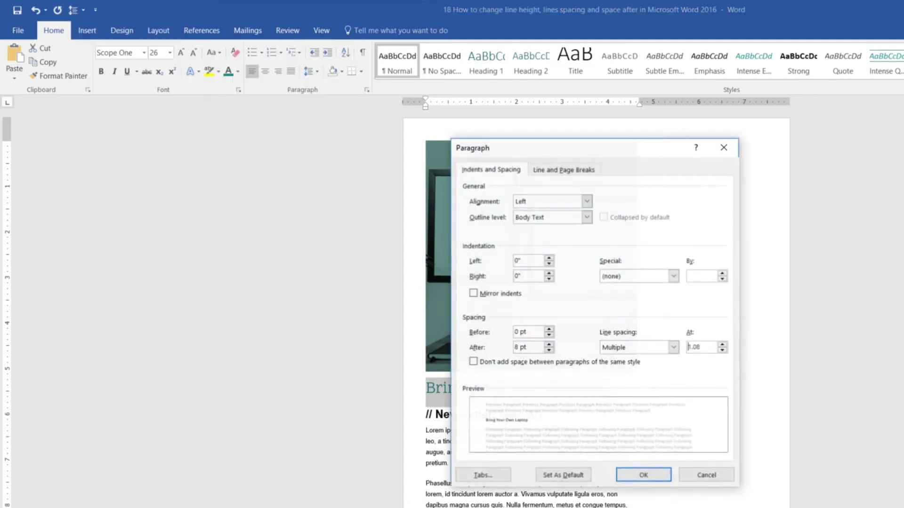
key("shift+Tab")
key("shift+Tab")
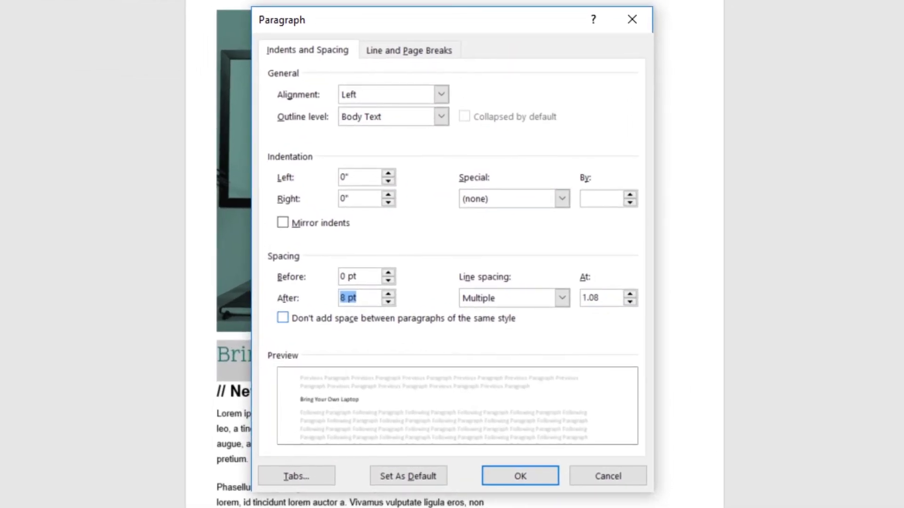
type("0")
key("Tab")
key("Return")
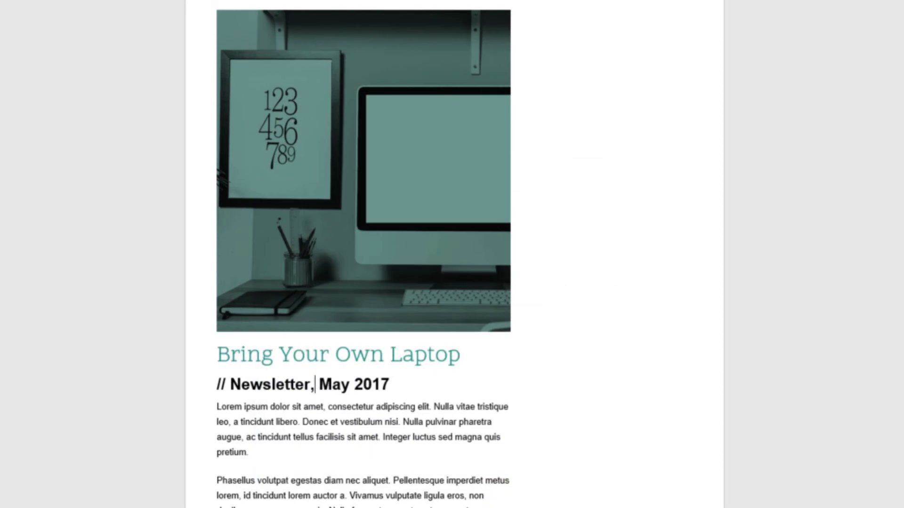
- Select the '// Newsletter, May 2017' line and change its Spacing After in the Paragraph settings
triple_click(292, 356)
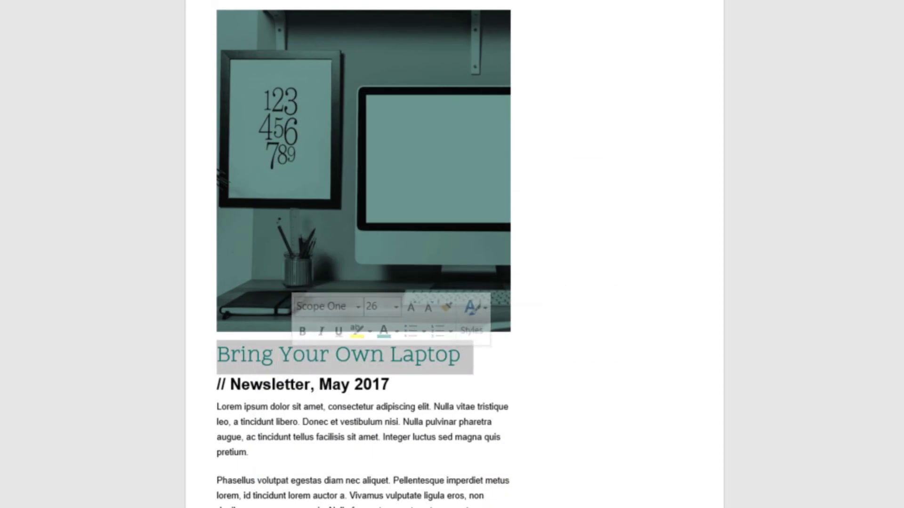
triple_click(311, 385)
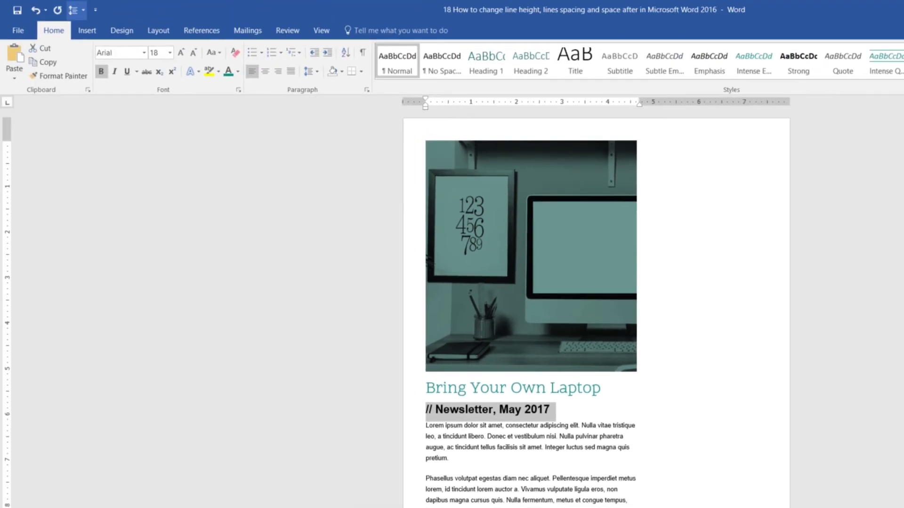
left_click(74, 10)
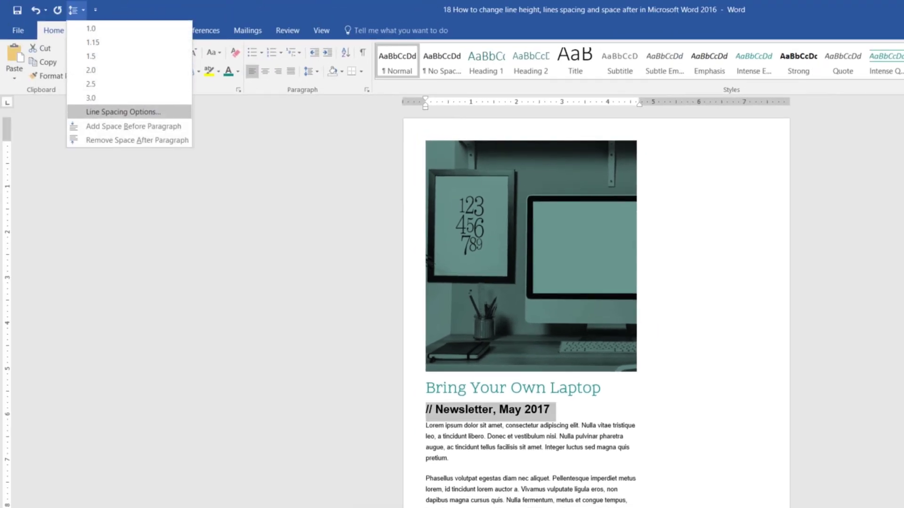
left_click(106, 112)
key("alt+f")
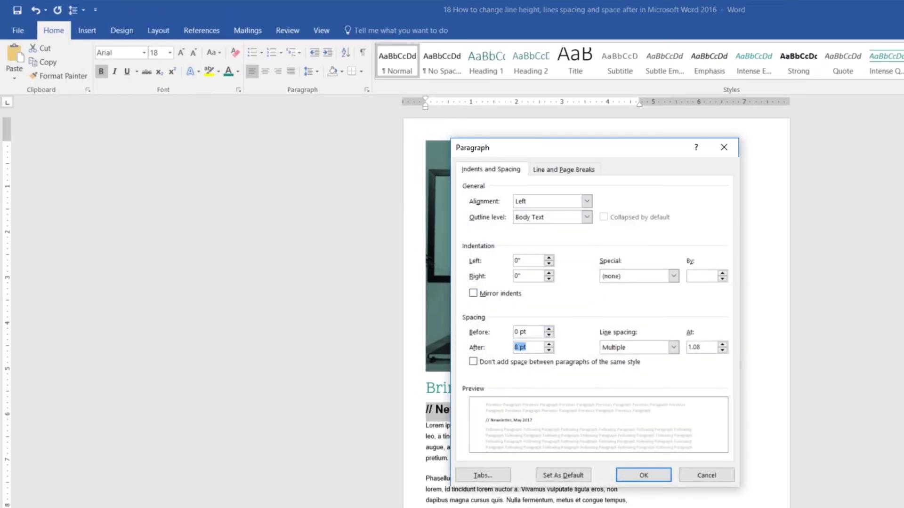
key("Return")
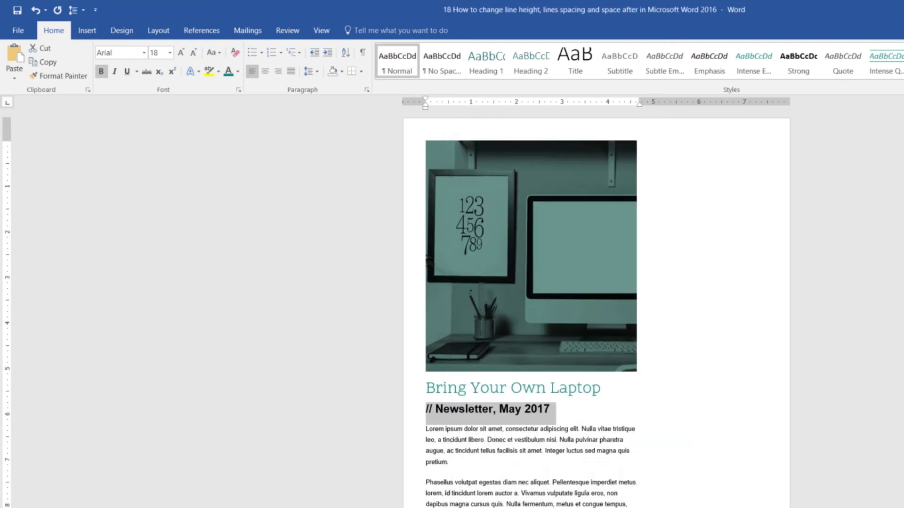